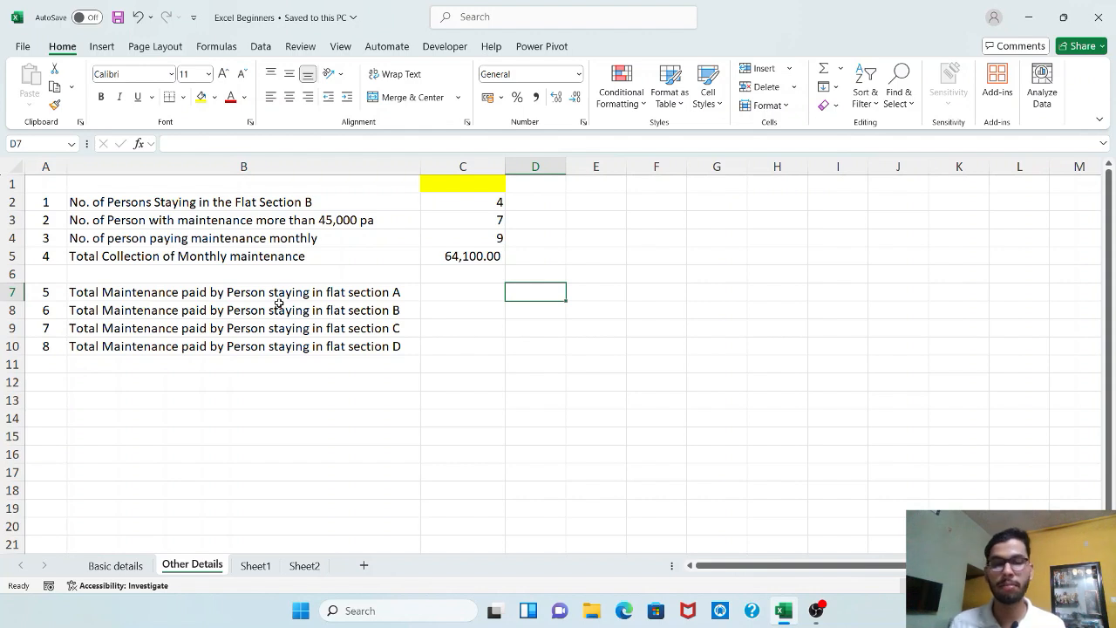
# Step: Review the Flat Section column and the section A rows through Annual Maintenance on the Basic details sheet
pyautogui.press('Left')
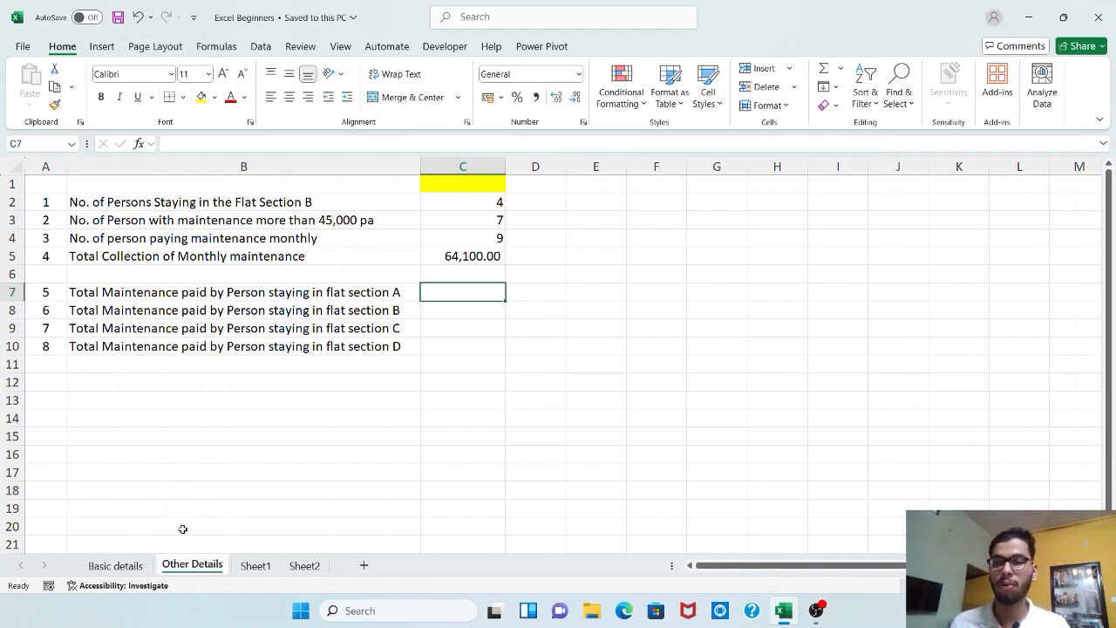
pyautogui.click(122, 566)
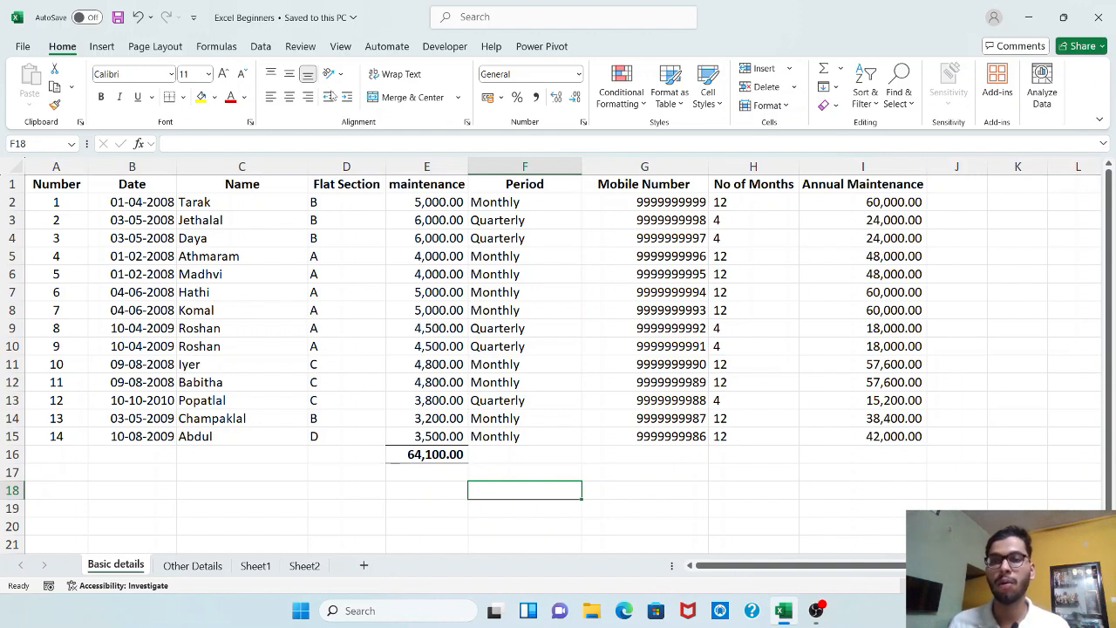
pyautogui.moveTo(313, 203); pyautogui.dragTo(328, 433)
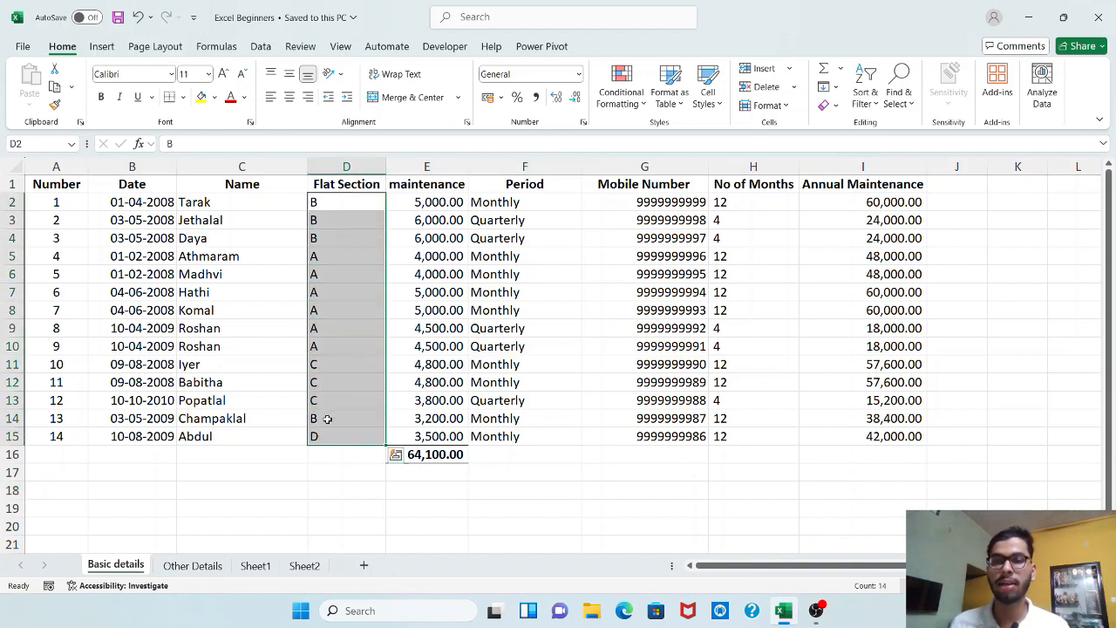
pyautogui.moveTo(328, 274); pyautogui.dragTo(907, 349)
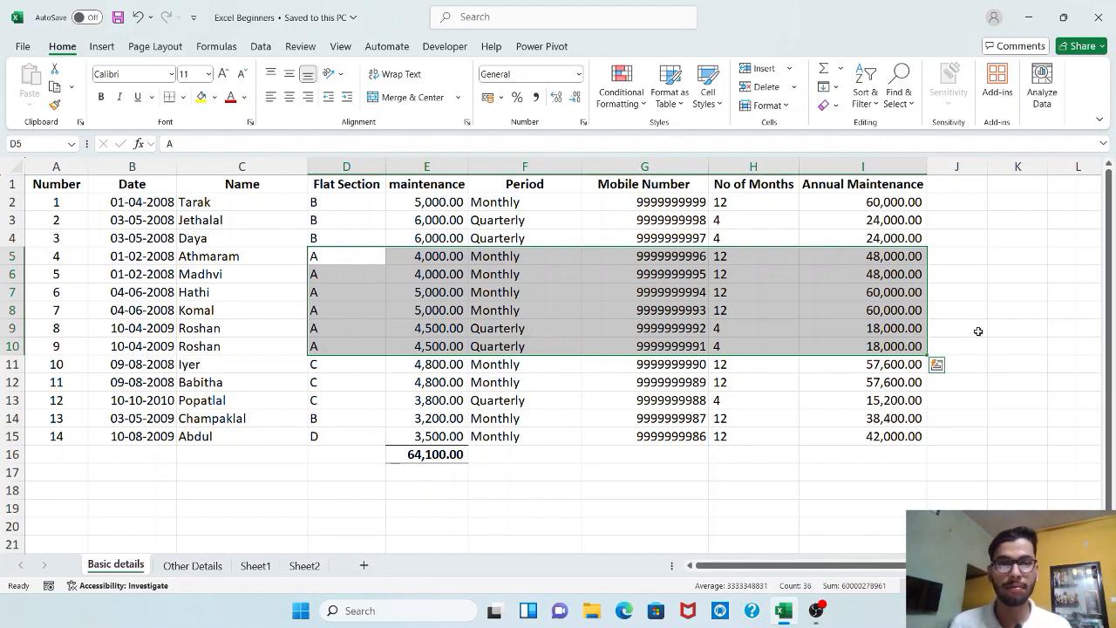
pyautogui.click(954, 307)
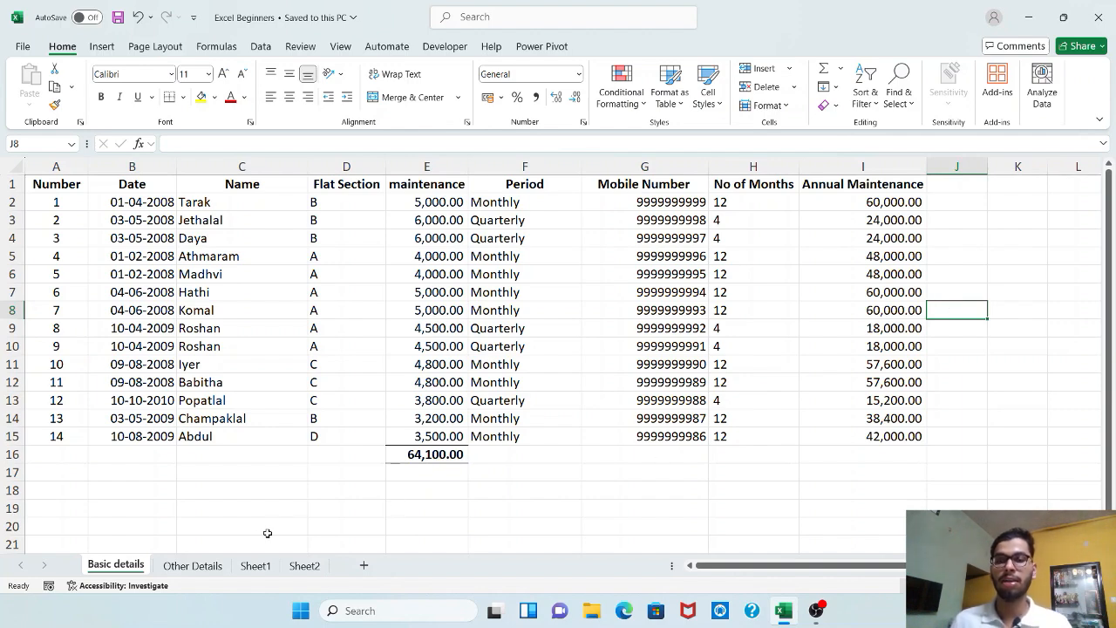
# Step: In C7 of Other Details, enter a SUMIF over Basic details with range D2:D15, criterion "A" and sum range I2:I15
pyautogui.click(193, 566)
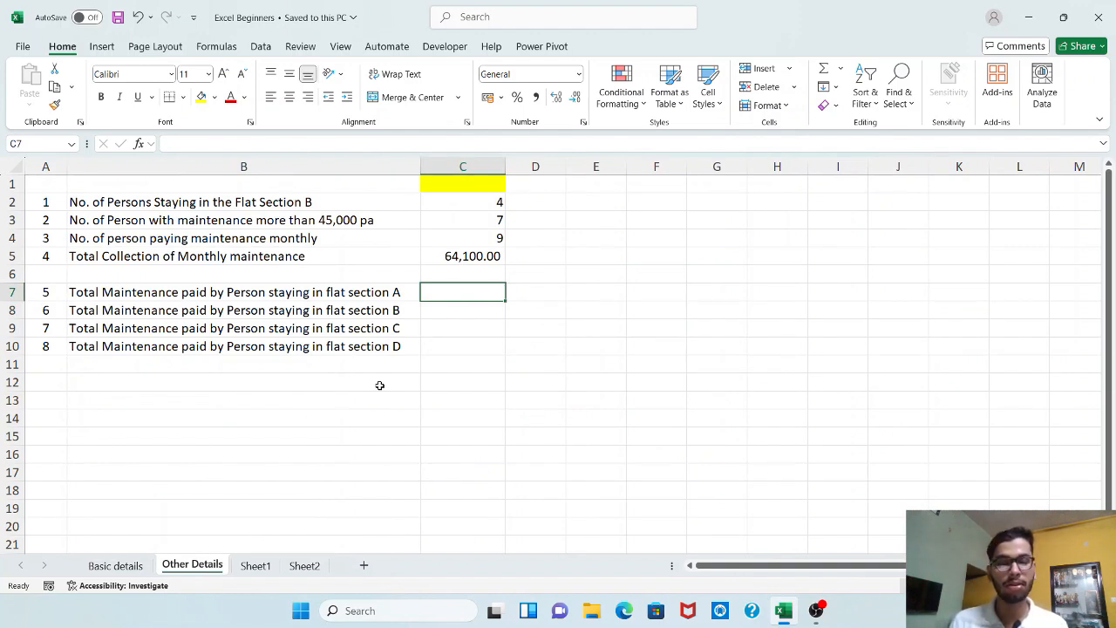
pyautogui.write('=')
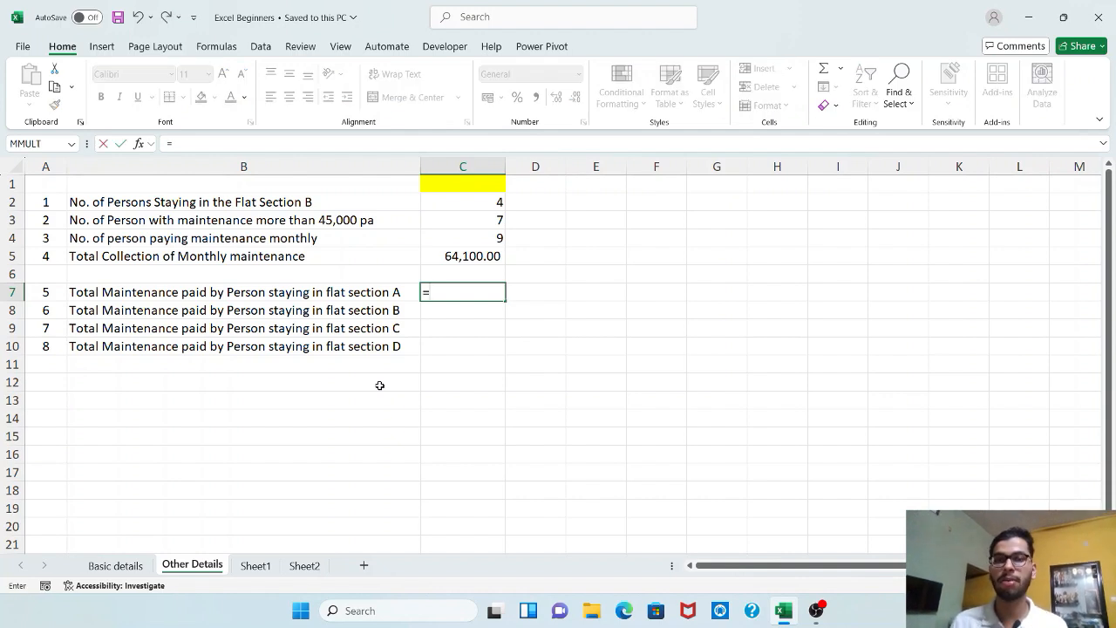
pyautogui.write('sumif')
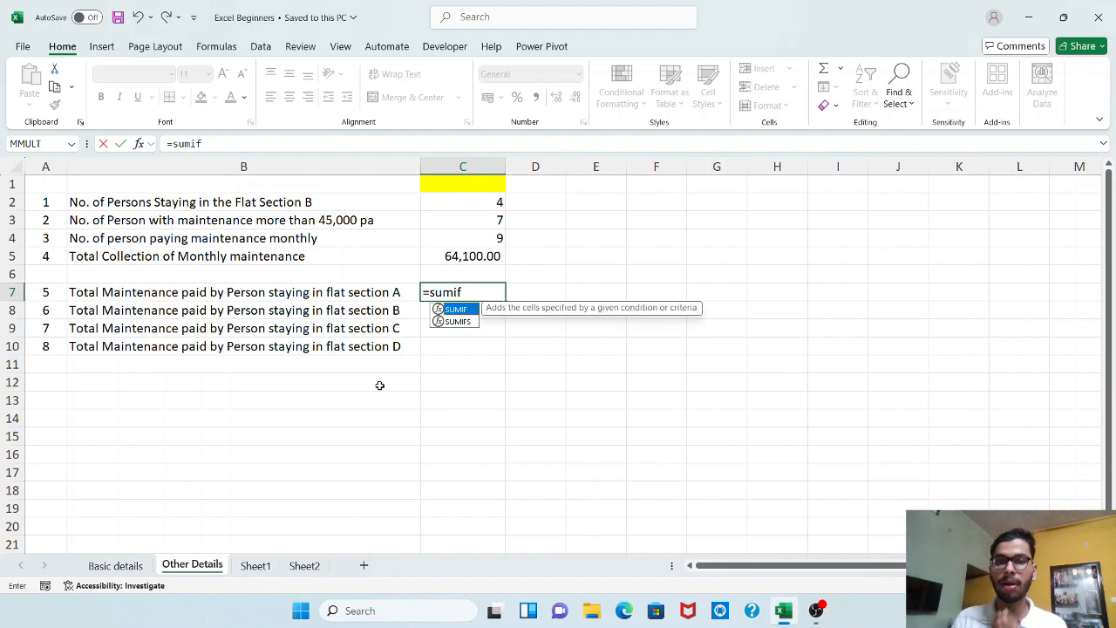
pyautogui.press('Tab')
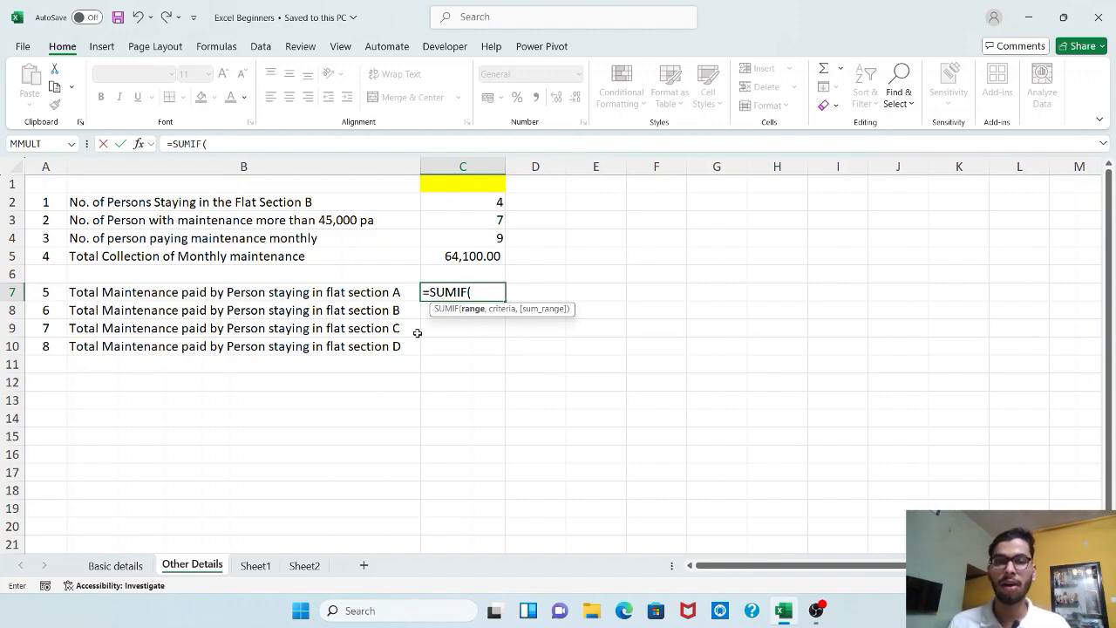
pyautogui.click(140, 566)
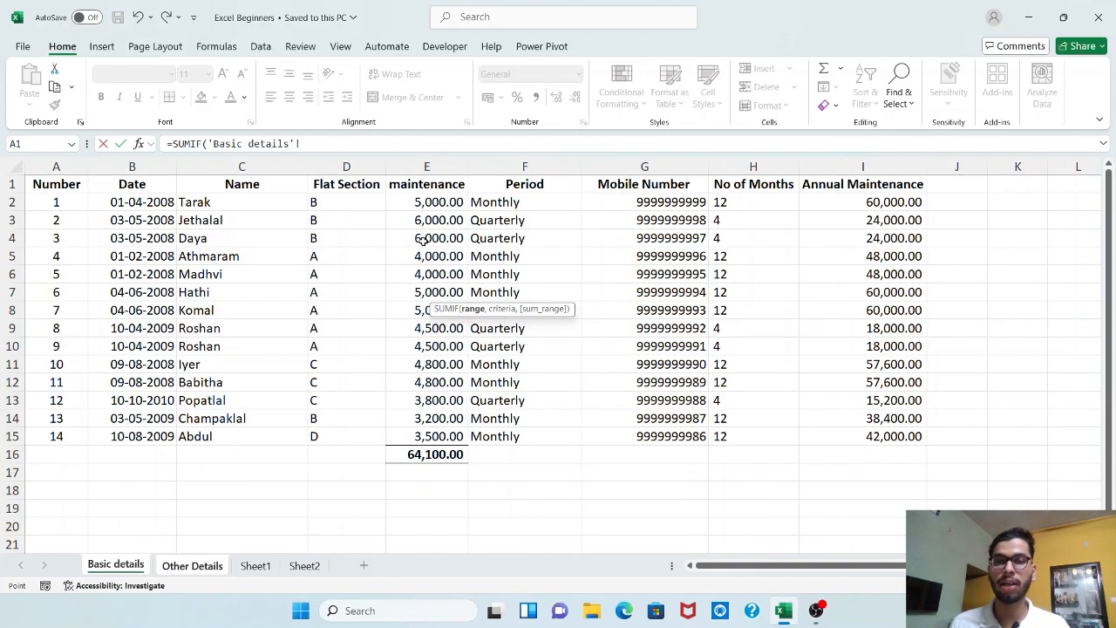
pyautogui.click(346, 199)
pyautogui.moveTo(346, 199); pyautogui.dragTo(349, 436)
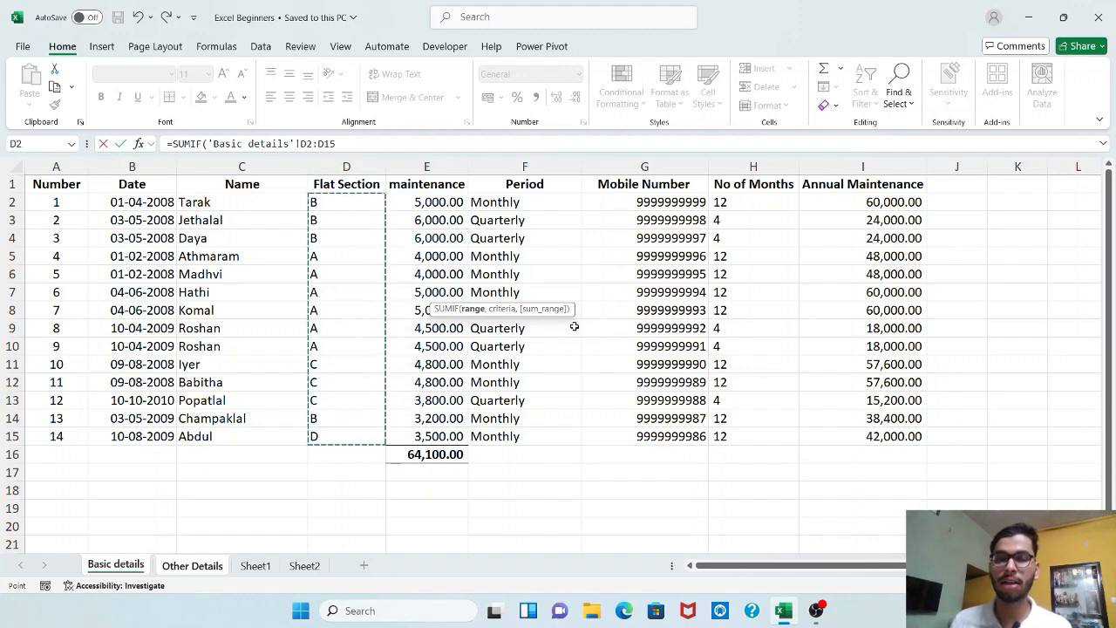
pyautogui.write(',"A')
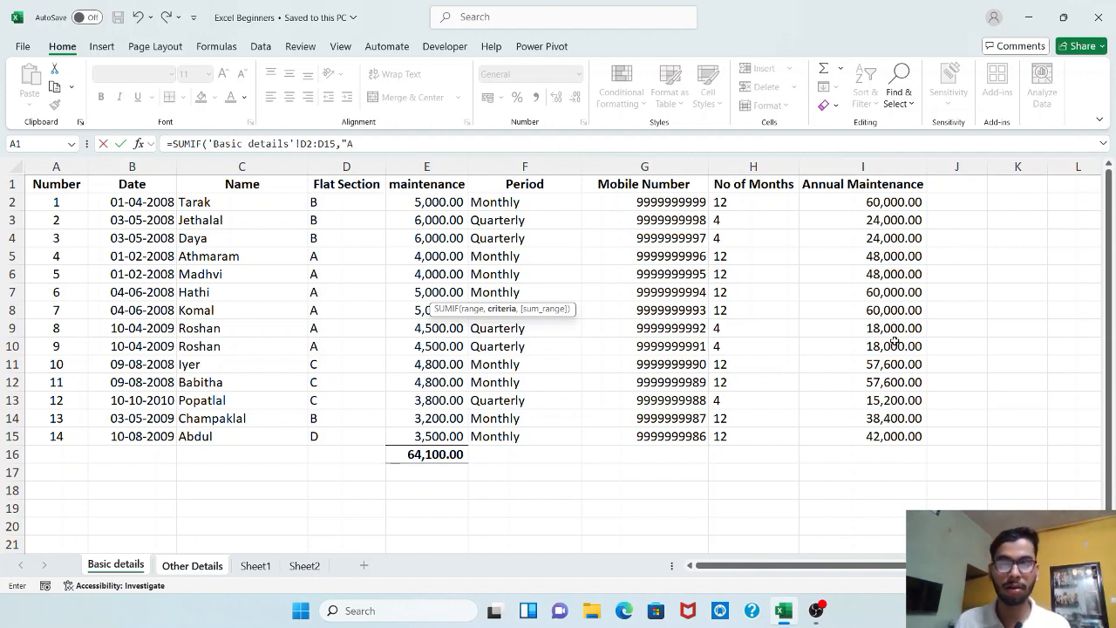
pyautogui.write(',')
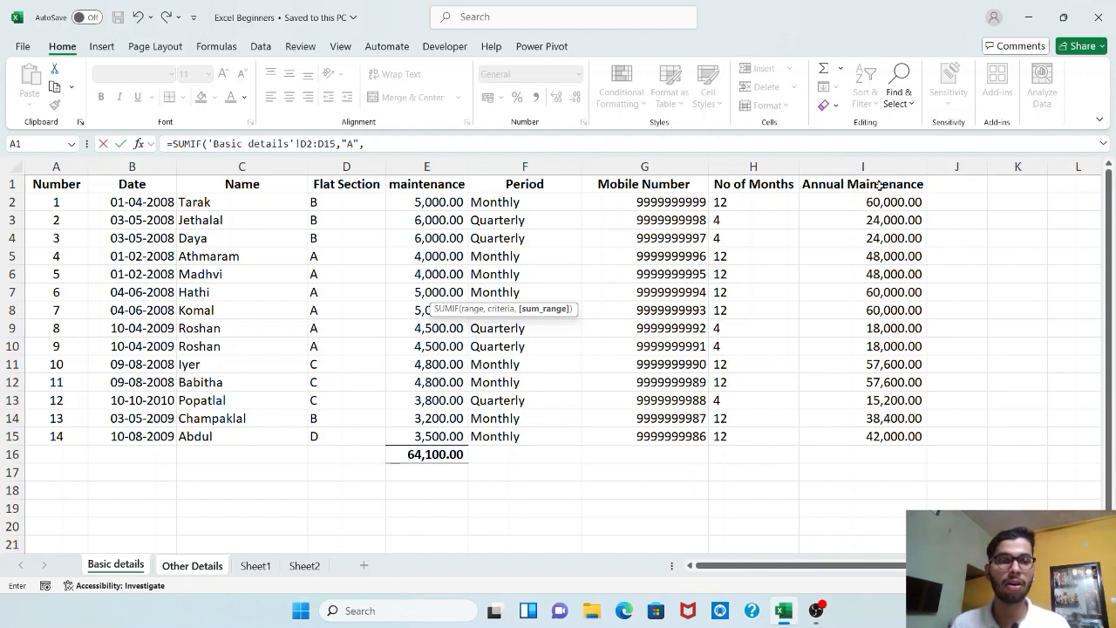
pyautogui.moveTo(881, 204); pyautogui.dragTo(876, 436)
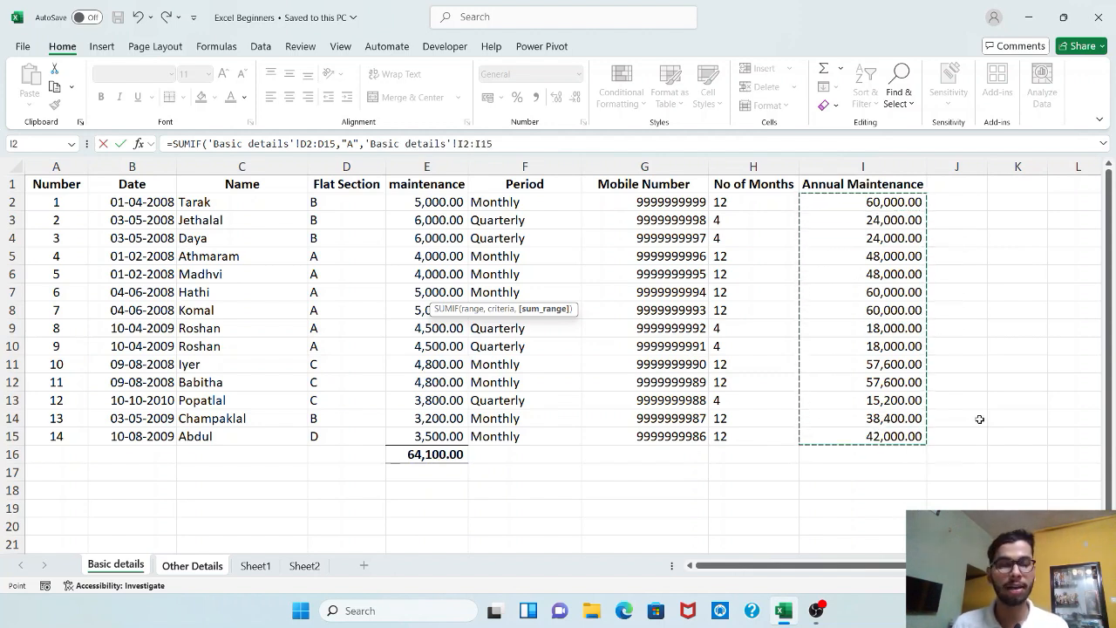
pyautogui.write(')')
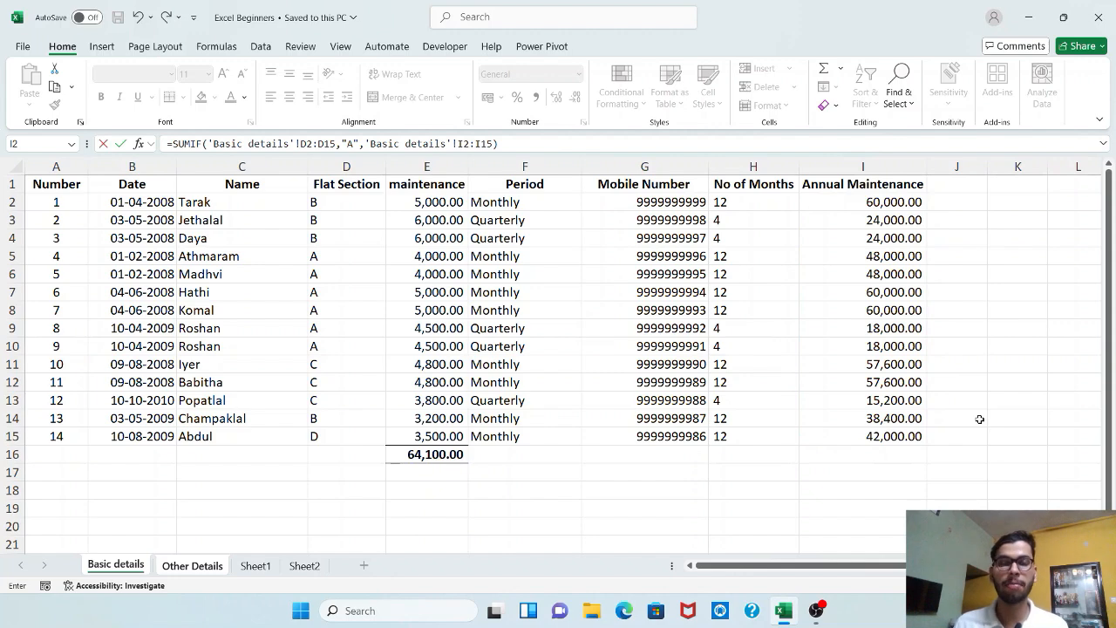
pyautogui.press('Return')
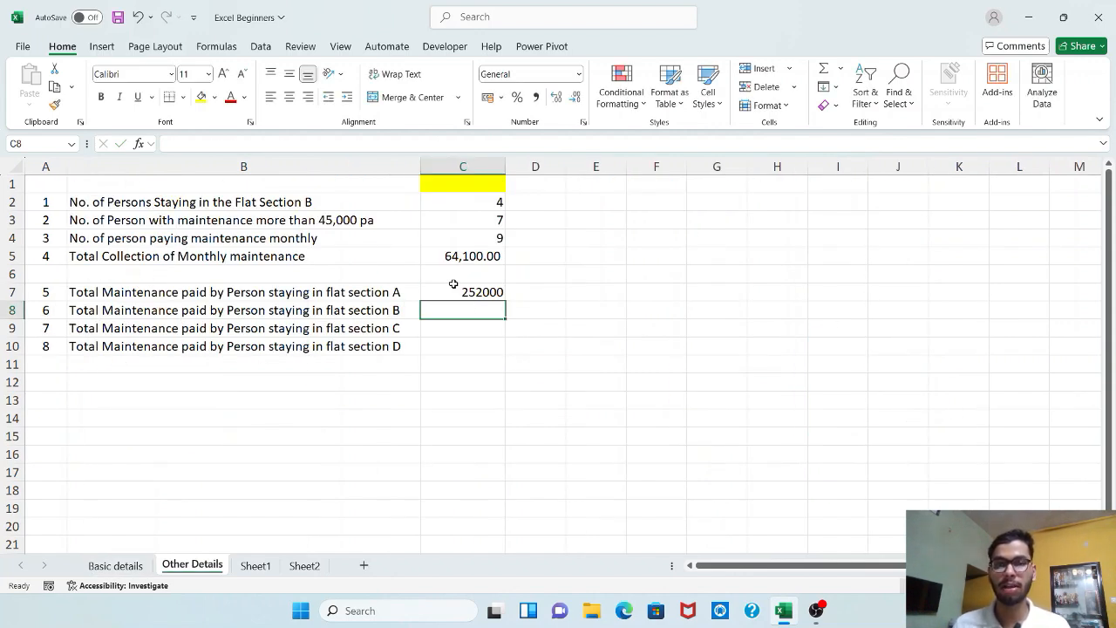
# Step: Apply the comma-style number format to cells C7:C10
pyautogui.moveTo(453, 288); pyautogui.dragTo(459, 350)
pyautogui.hotkey('alt', 'h')
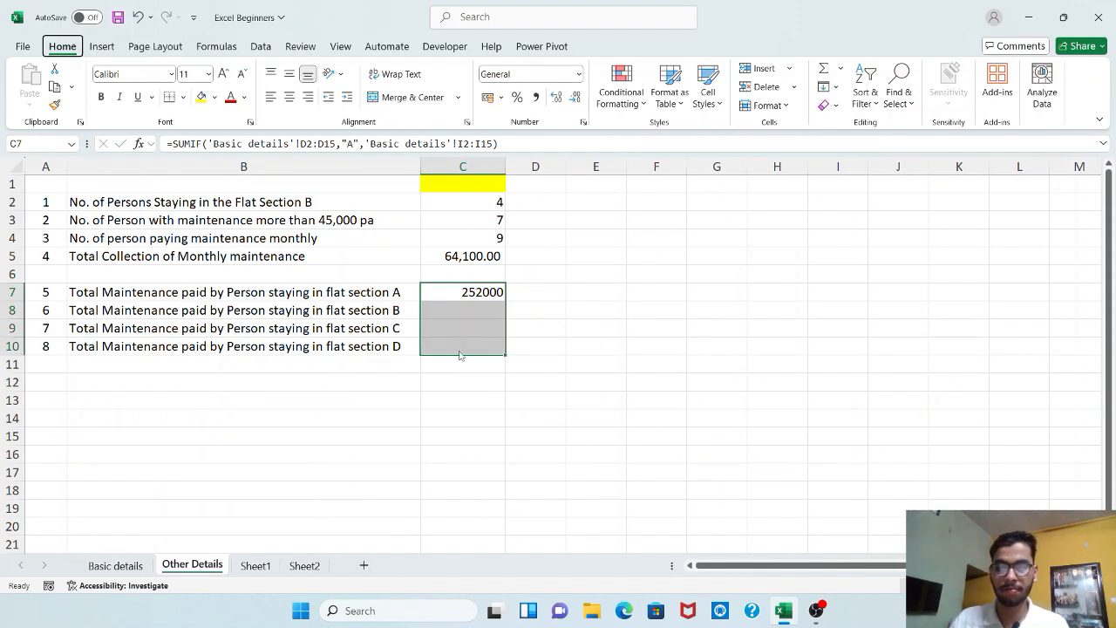
pyautogui.press('k')
pyautogui.press('Down')
pyautogui.press('Up')
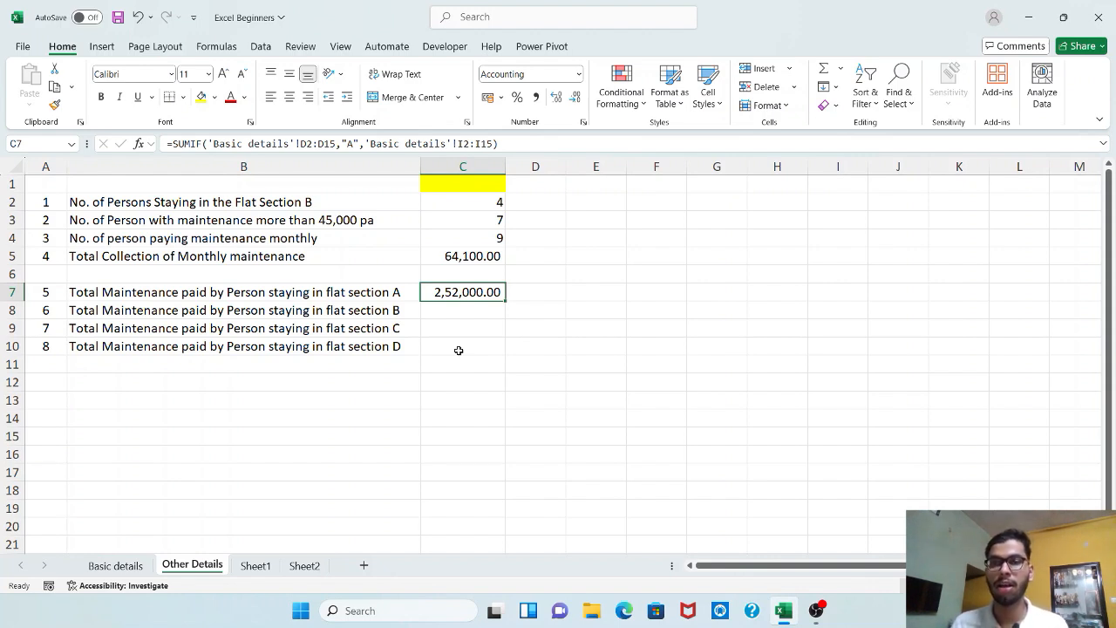
# Step: Check the section A total by examining the sum of Annual Maintenance cells I5:I10 on the Basic details sheet
pyautogui.click(116, 566)
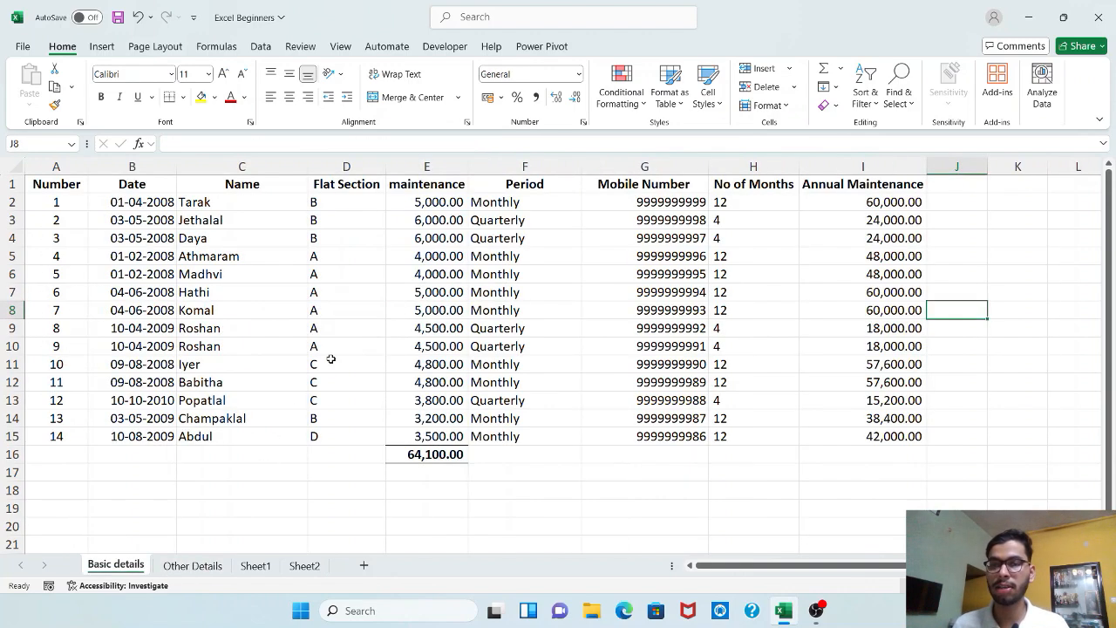
pyautogui.moveTo(349, 253); pyautogui.dragTo(348, 335)
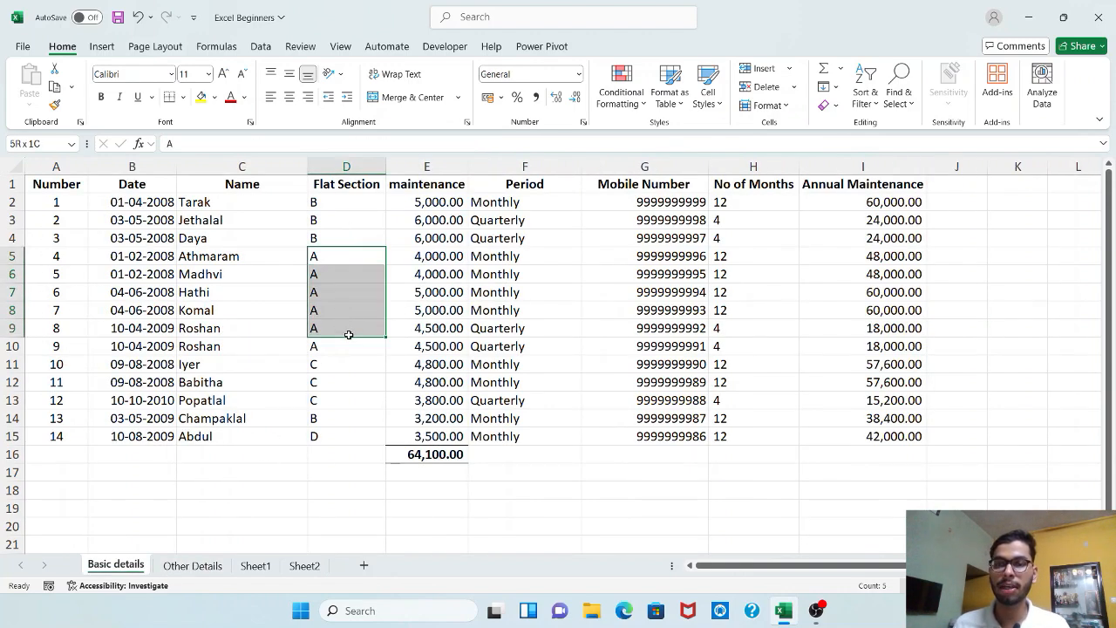
pyautogui.moveTo(3, 255); pyautogui.dragTo(3, 329)
pyautogui.moveTo(352, 249); pyautogui.dragTo(350, 348)
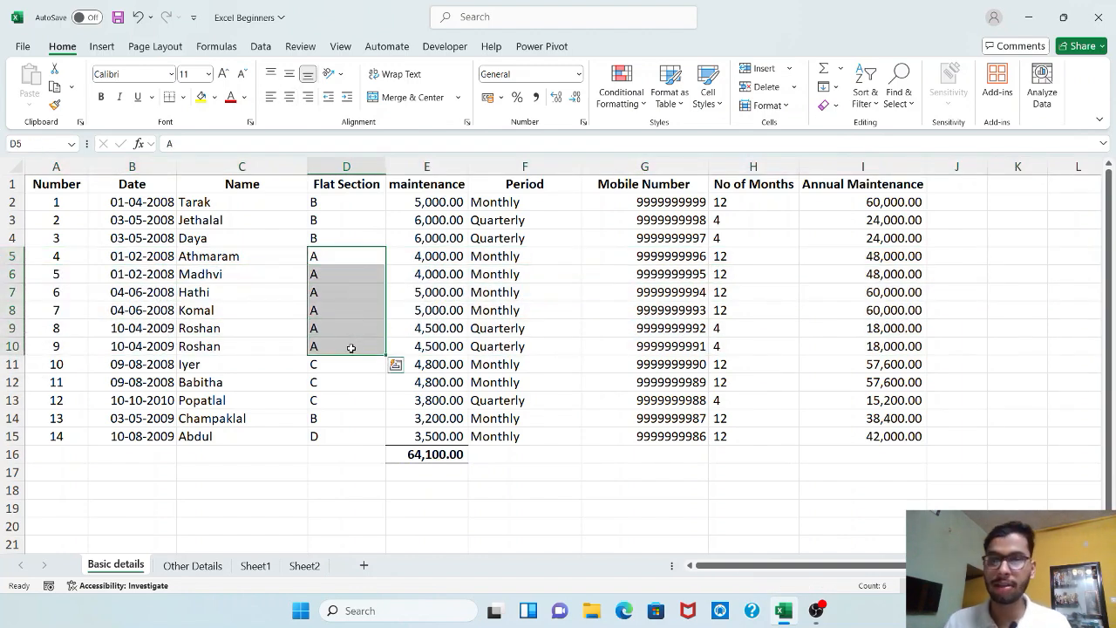
pyautogui.click(870, 258)
pyautogui.moveTo(869, 258); pyautogui.dragTo(843, 339)
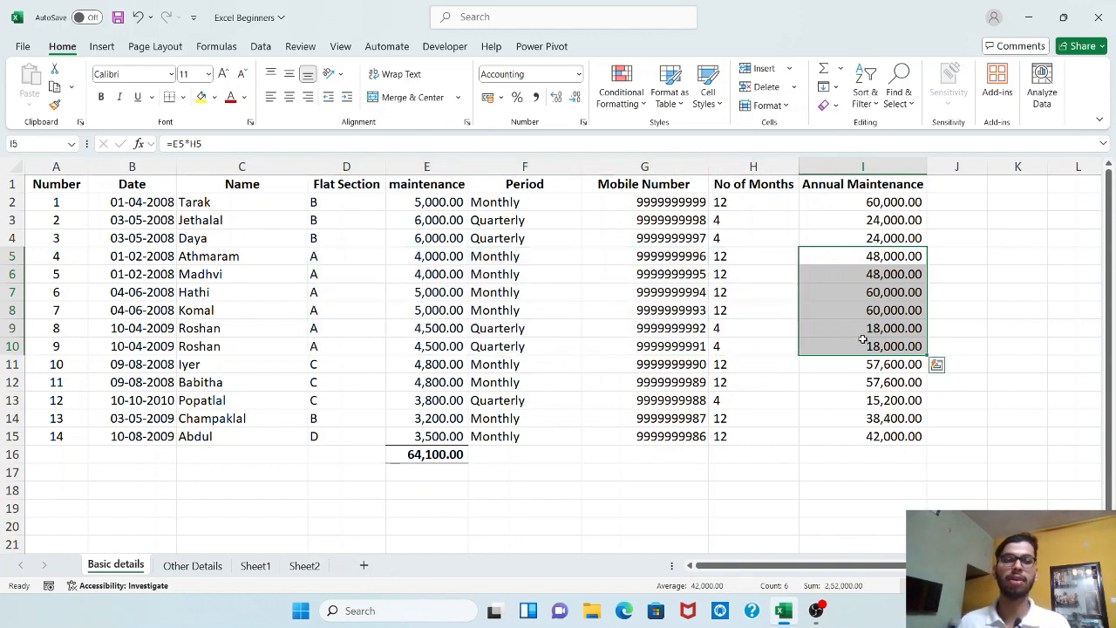
pyautogui.click(193, 565)
# Step: Make both ranges in C7's SUMIF absolute, as $D$2:$D$15 and $I$2:$I$15, and fill the formula down to C10
pyautogui.click(483, 307)
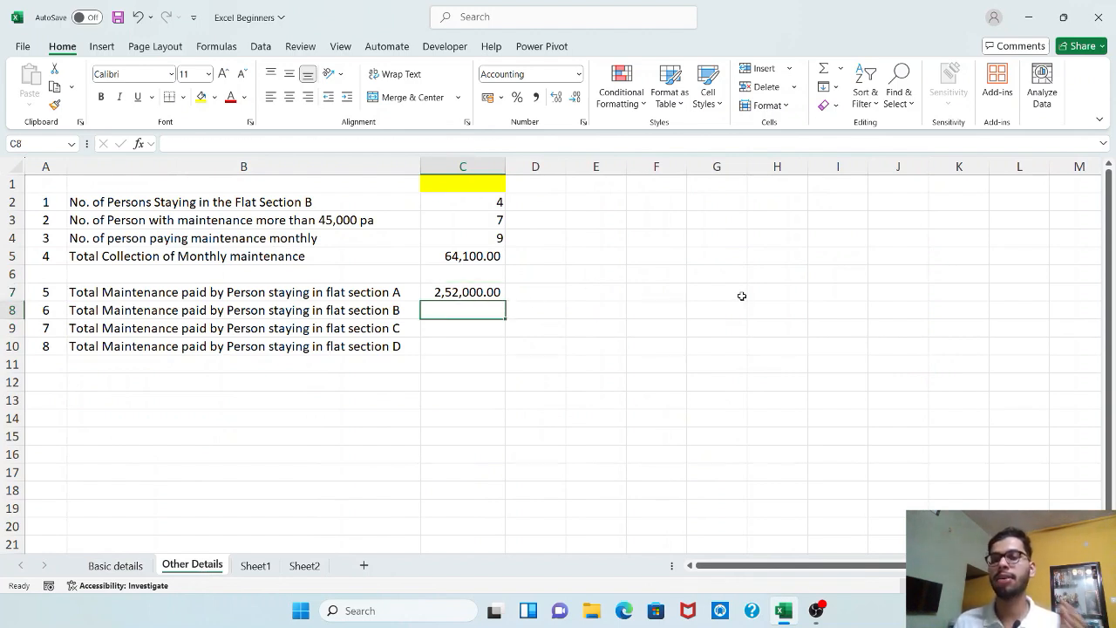
pyautogui.press('Up')
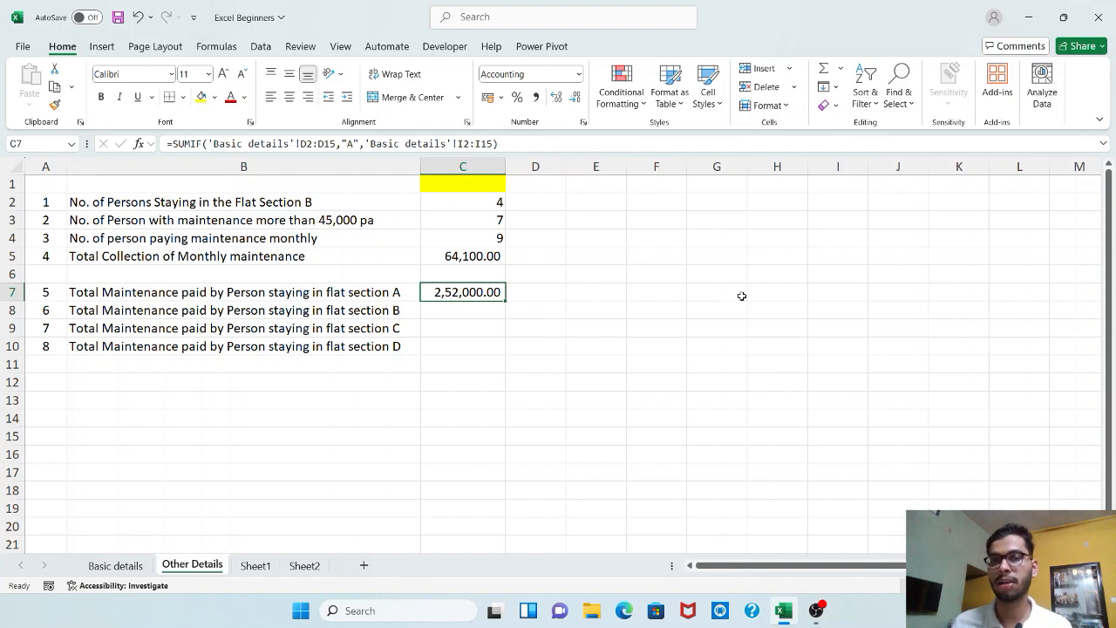
pyautogui.click(300, 144)
pyautogui.moveTo(300, 144); pyautogui.dragTo(337, 144)
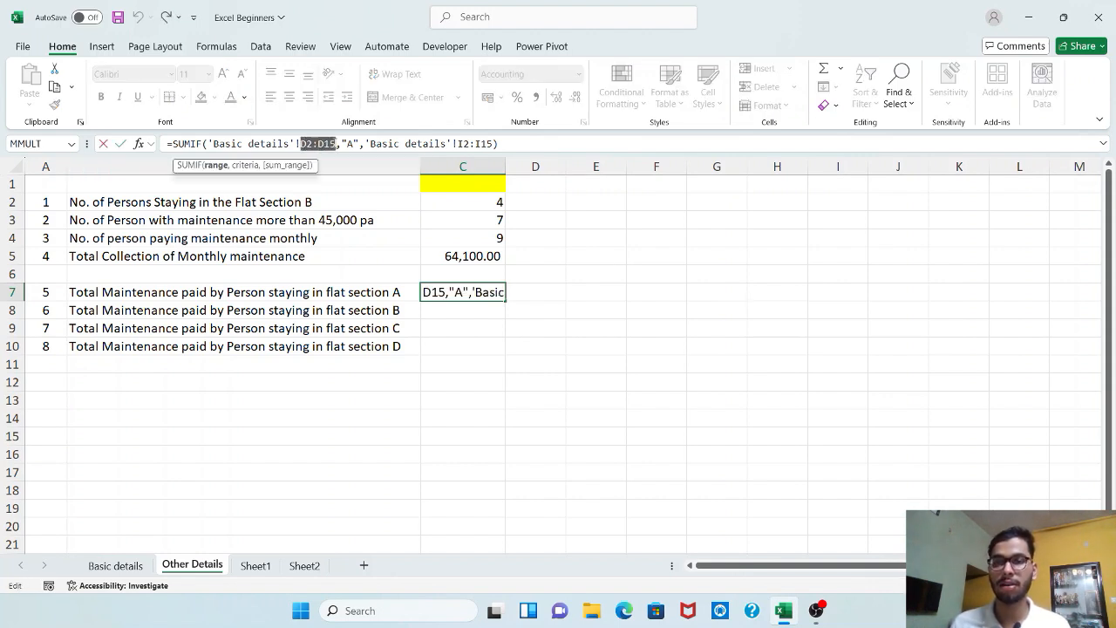
pyautogui.press('F4')
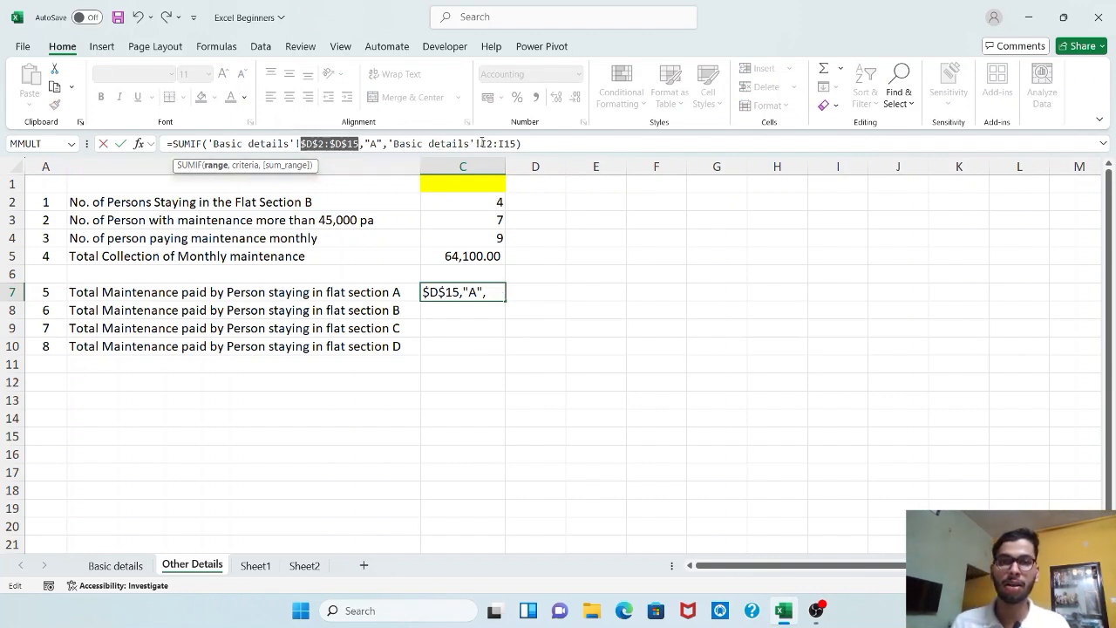
pyautogui.moveTo(480, 144); pyautogui.dragTo(519, 144)
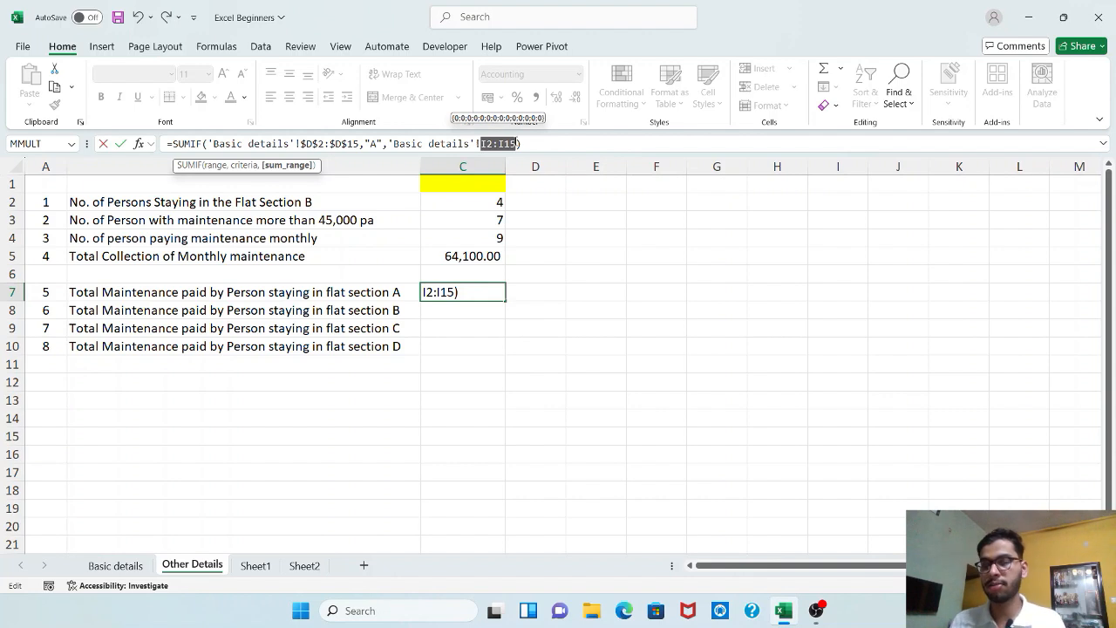
pyautogui.press('F4')
pyautogui.press('Return')
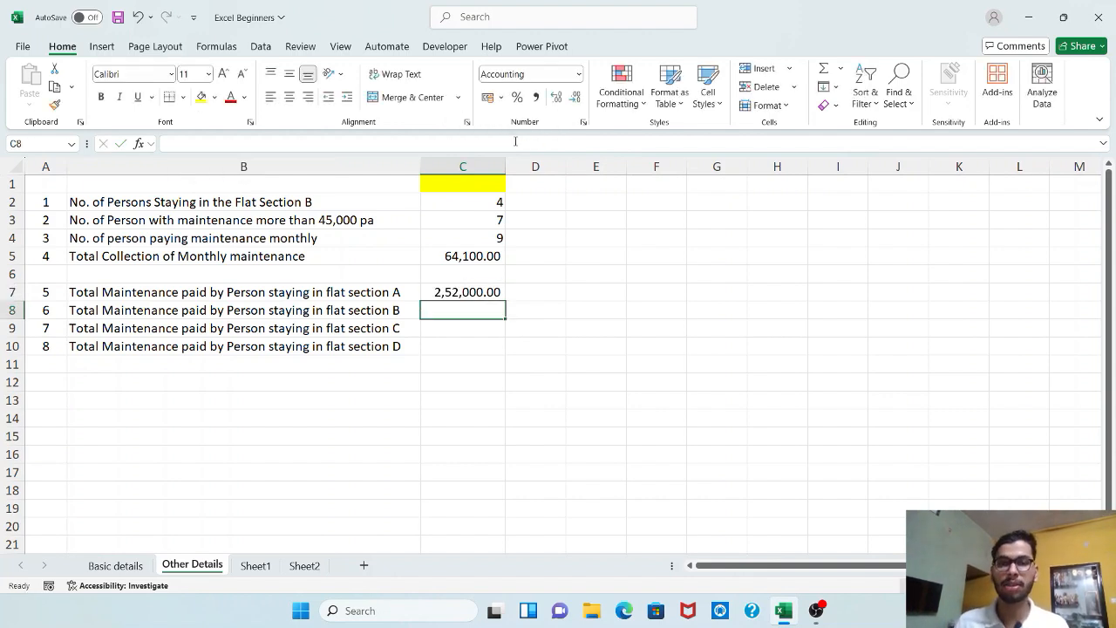
pyautogui.click(482, 290)
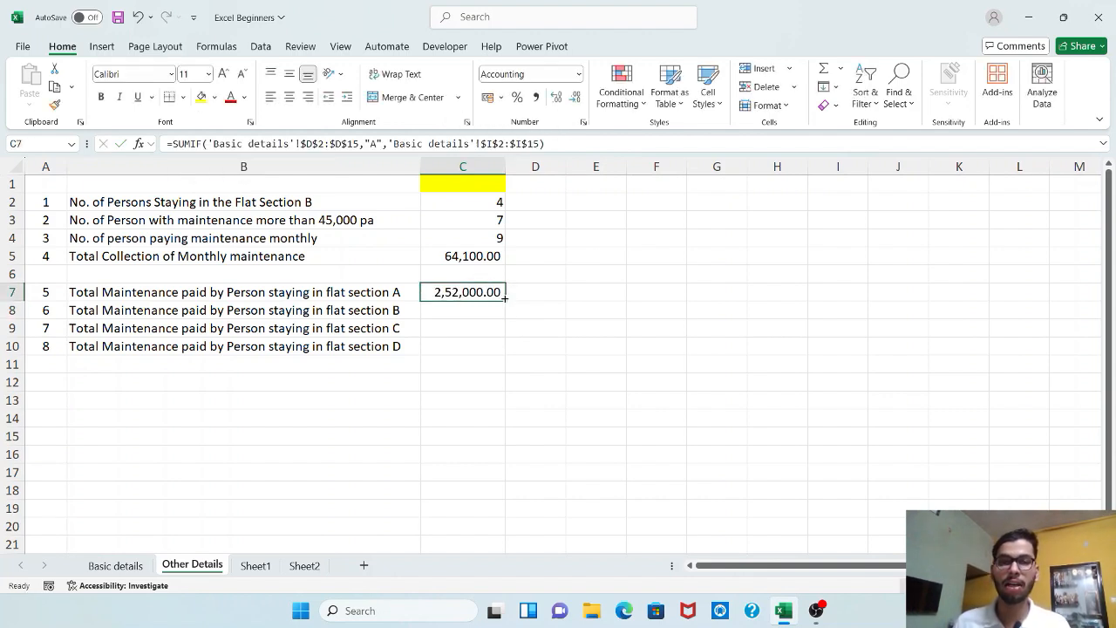
pyautogui.doubleClick(504, 298)
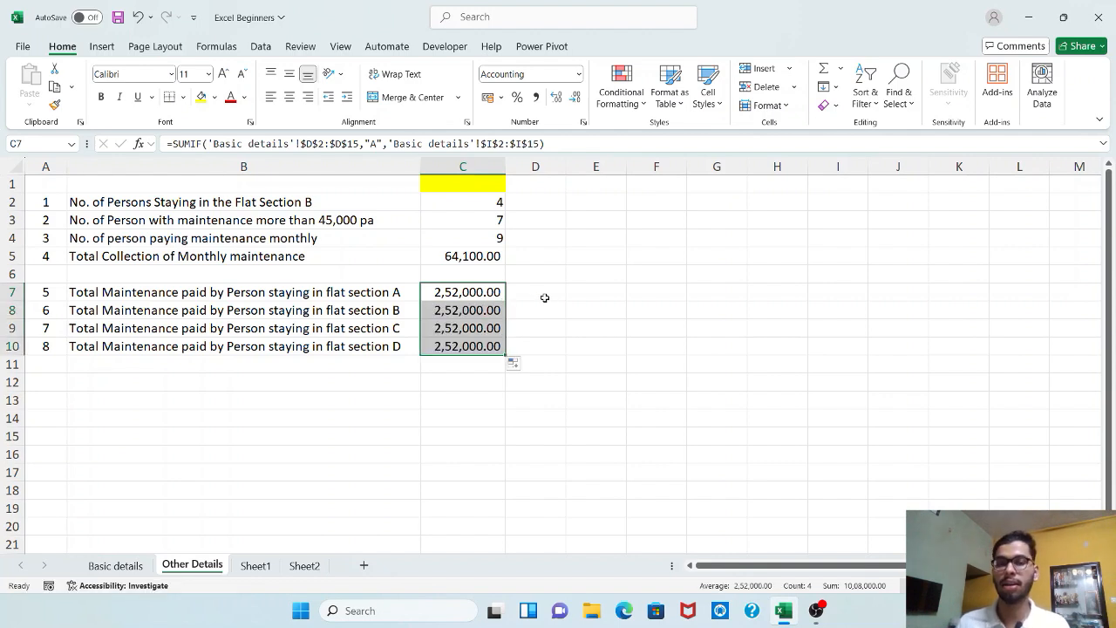
# Step: Change the SUMIF criterion in C8 to "B" for the flat section B total
pyautogui.click(490, 309)
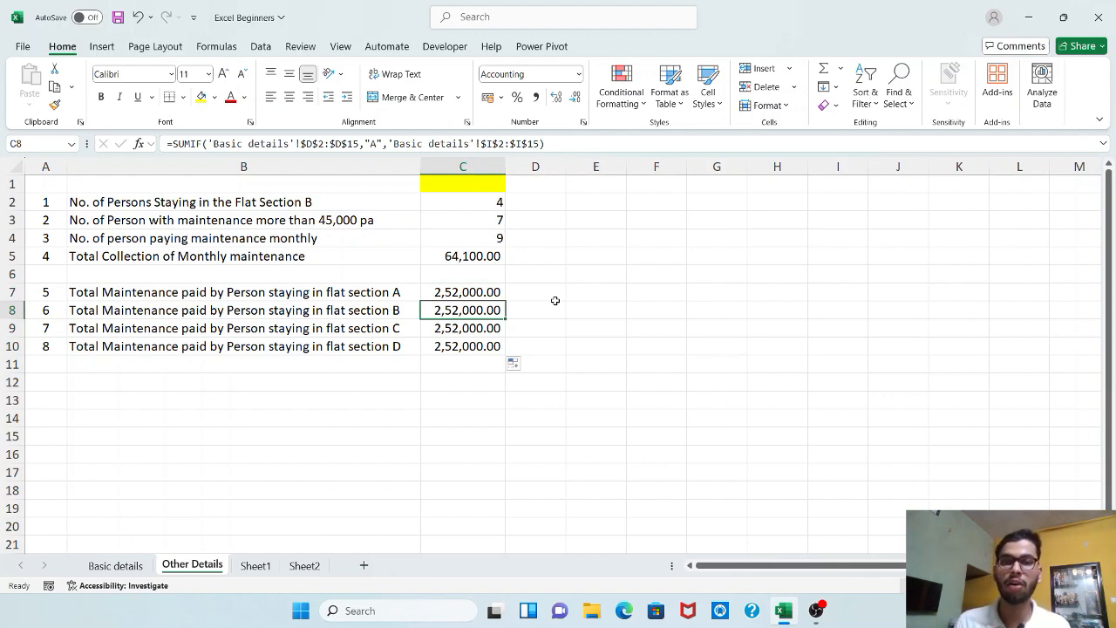
pyautogui.click(379, 144)
pyautogui.press('BackSpace')
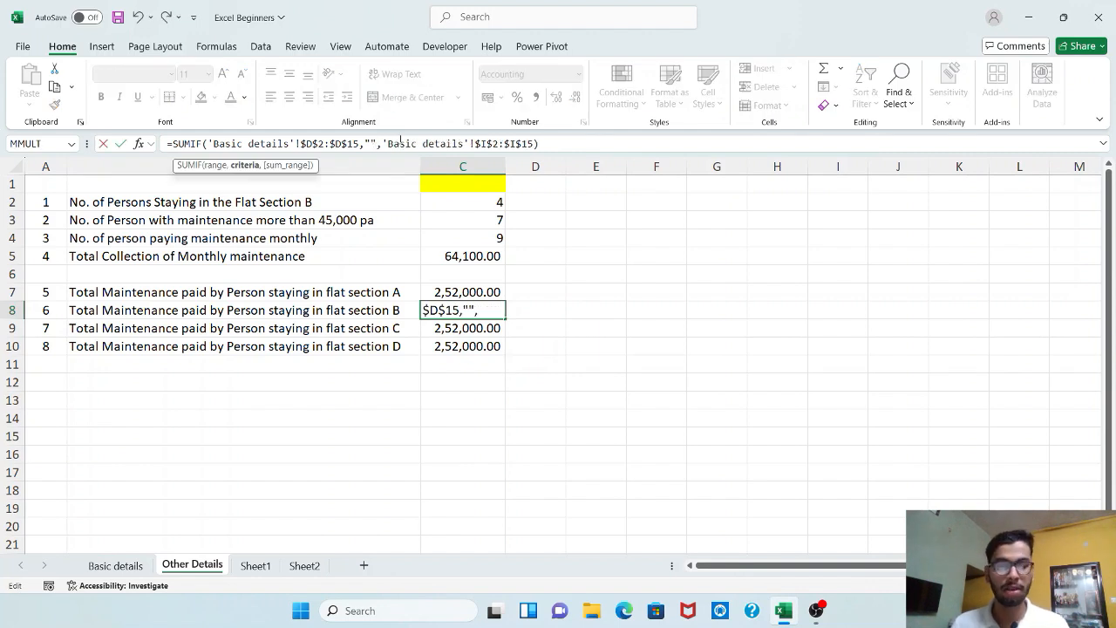
pyautogui.write('B')
pyautogui.press('Return')
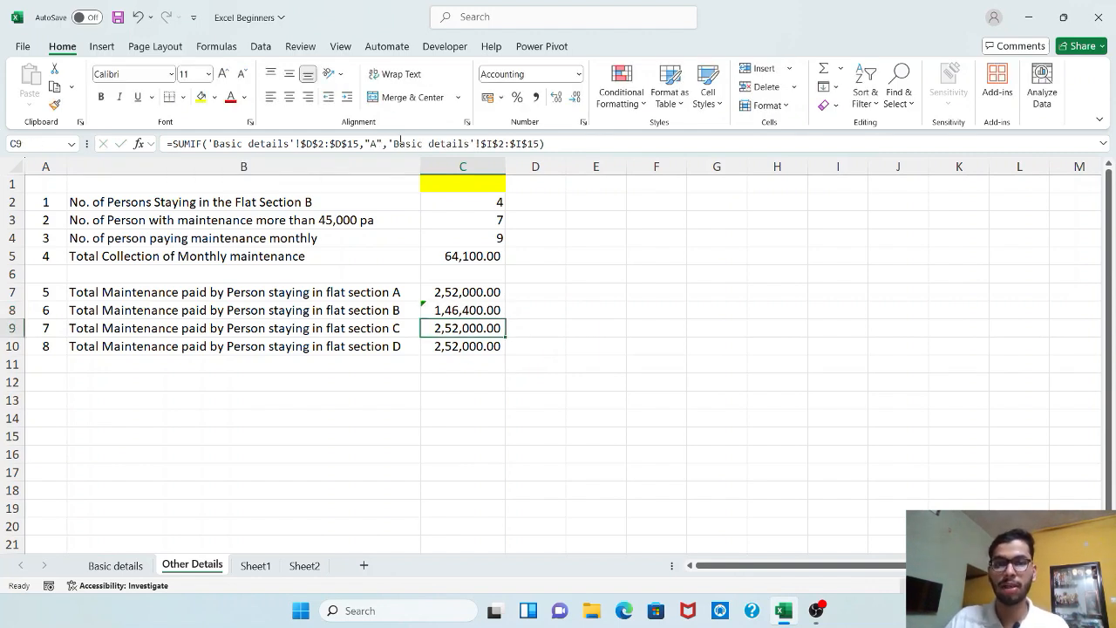
# Step: Change the SUMIF criterion in C9 to "C" for the flat section C total
pyautogui.click(382, 144)
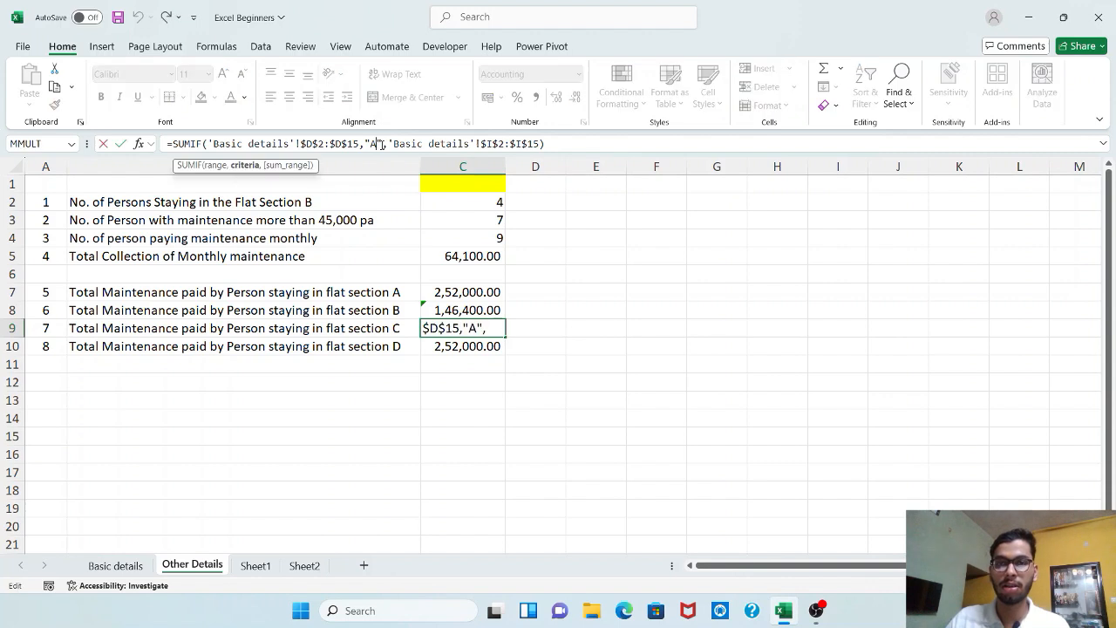
pyautogui.press('BackSpace')
pyautogui.write('C')
pyautogui.press('Return')
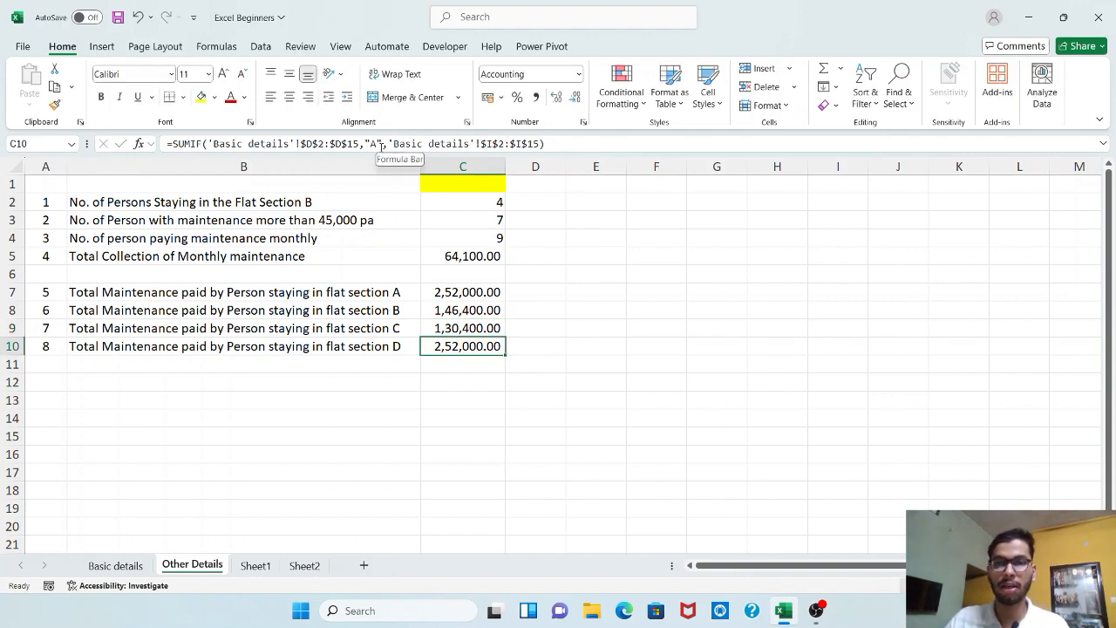
# Step: Change the SUMIF criterion in C10 to "D" for the flat section D total
pyautogui.click(376, 143)
pyautogui.press('BackSpace')
pyautogui.write('D')
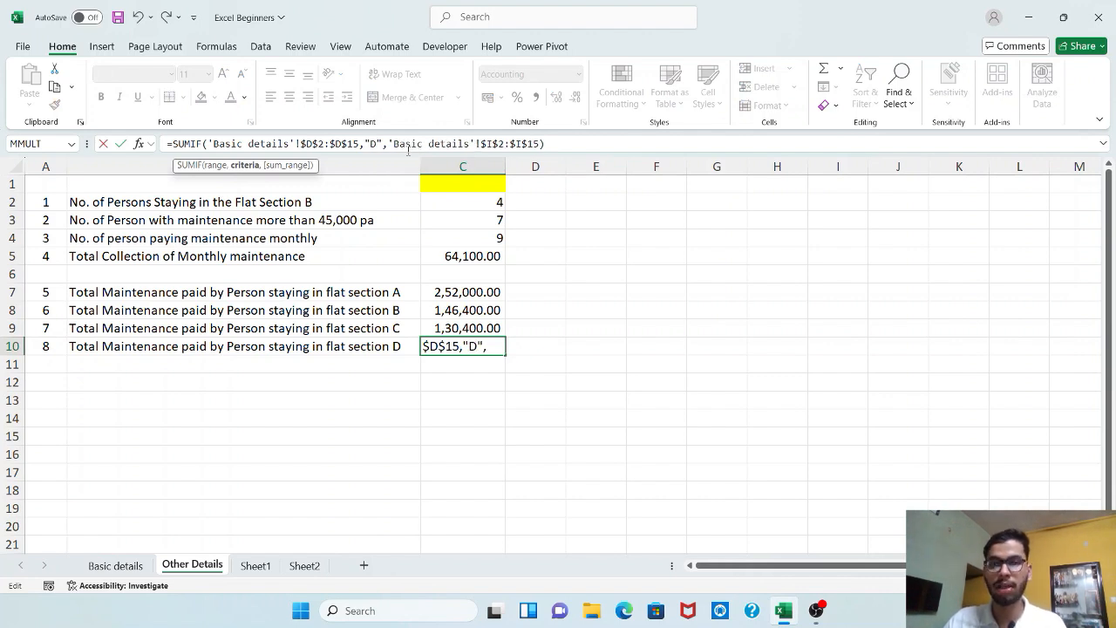
pyautogui.press('Return')
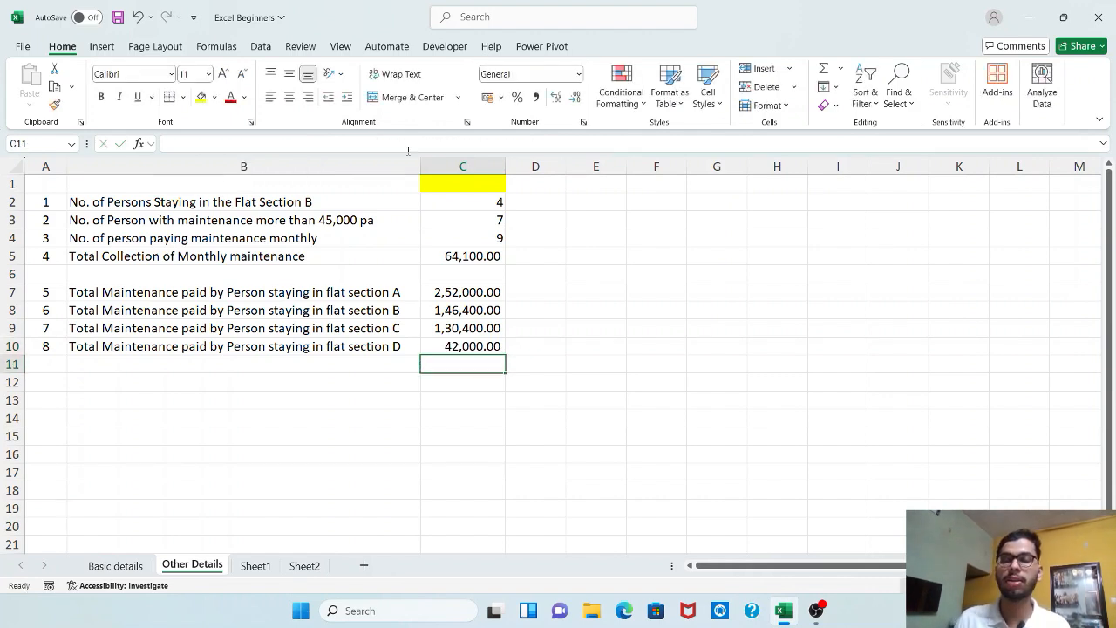